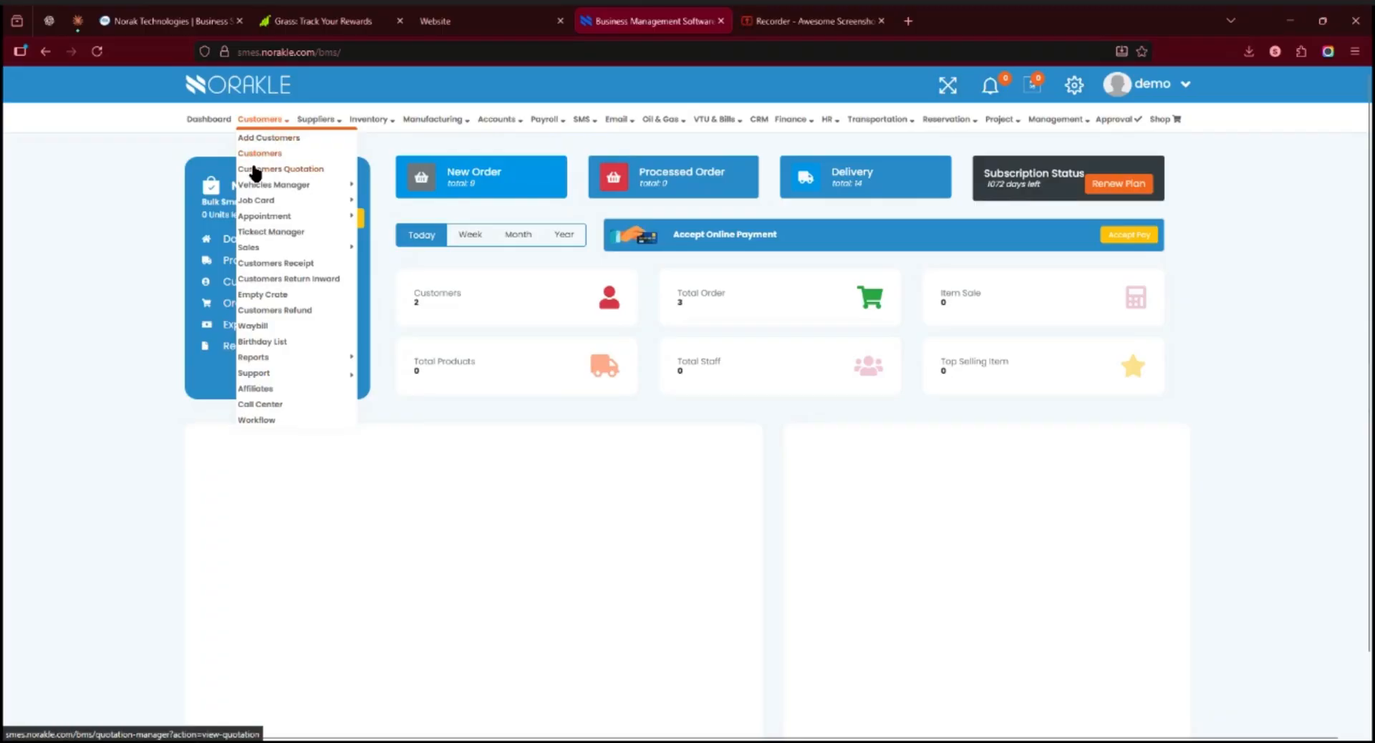
Start a new customer quotation and choose the existing customer's name as the bill-to party
{"action": "left_click", "coordinate": [301, 177]}
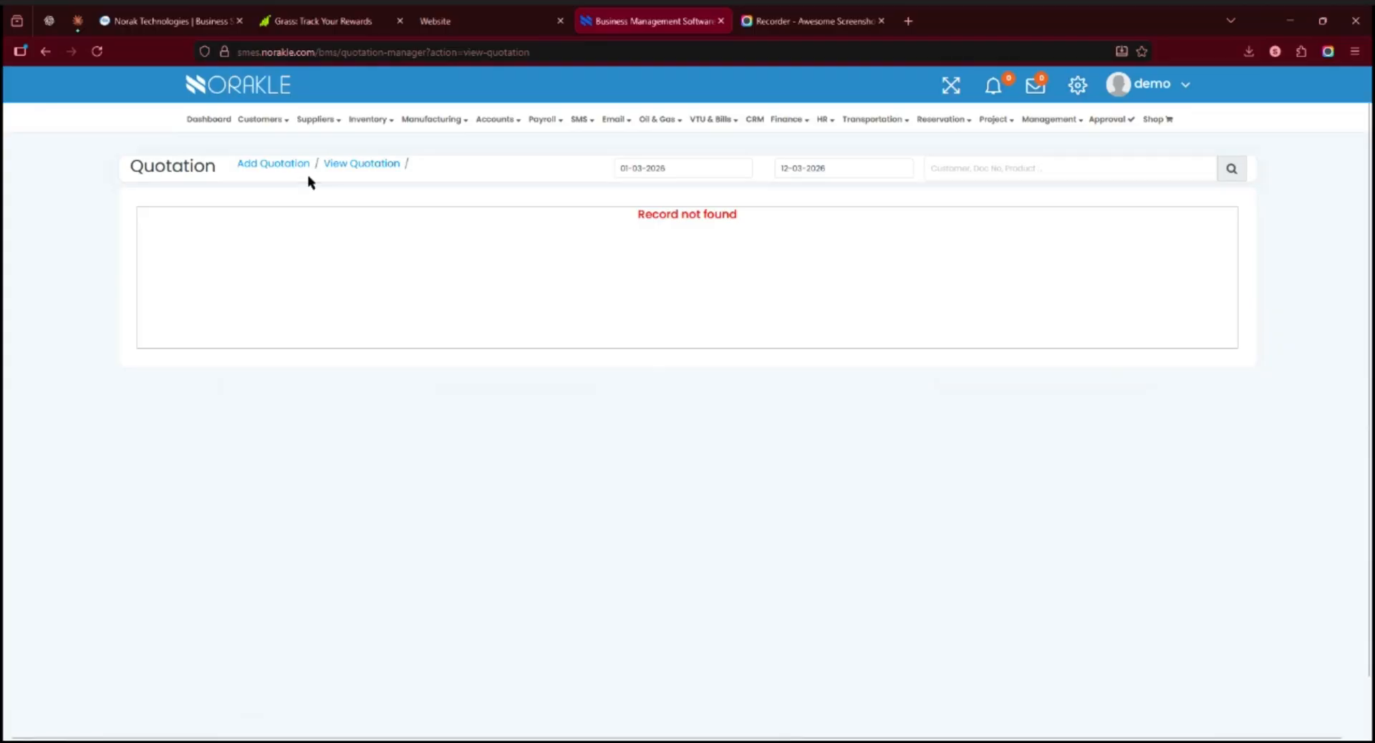
{"action": "left_click", "coordinate": [267, 169]}
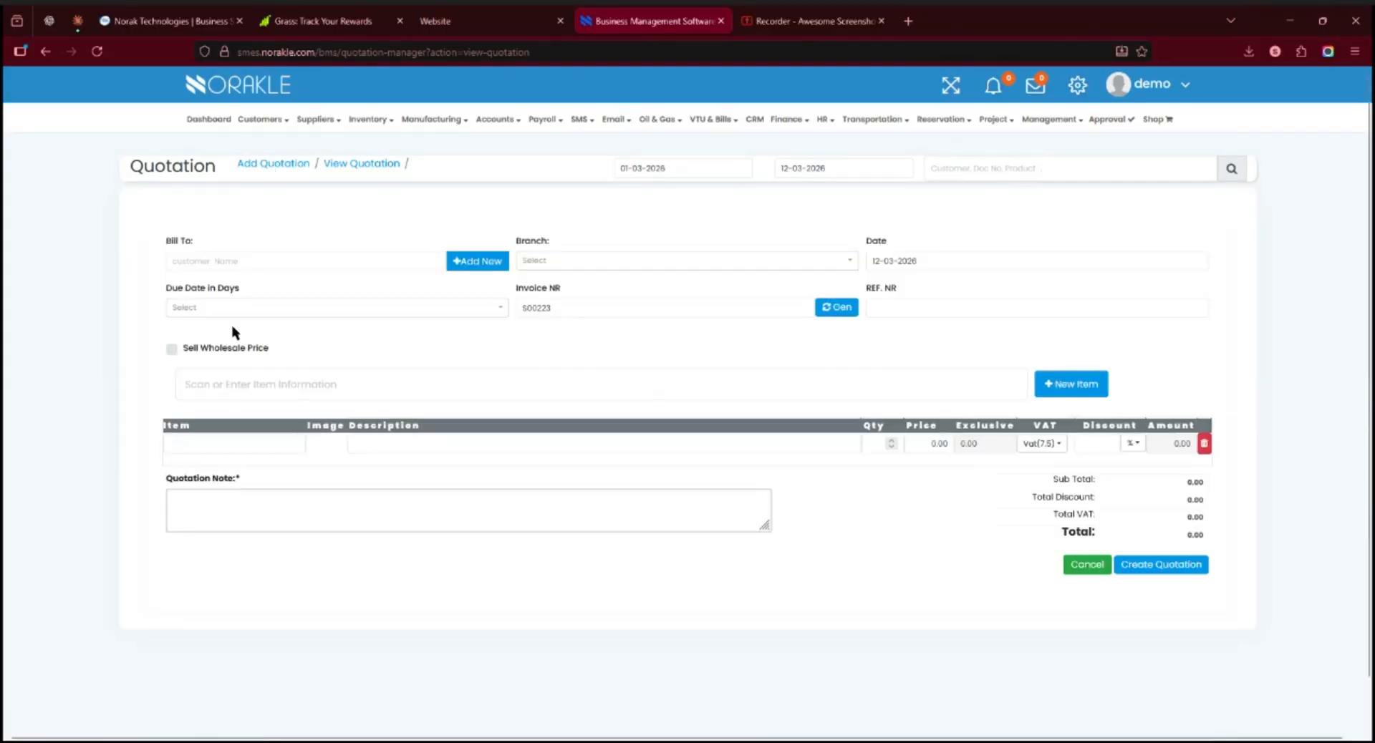
{"action": "left_click", "coordinate": [264, 262]}
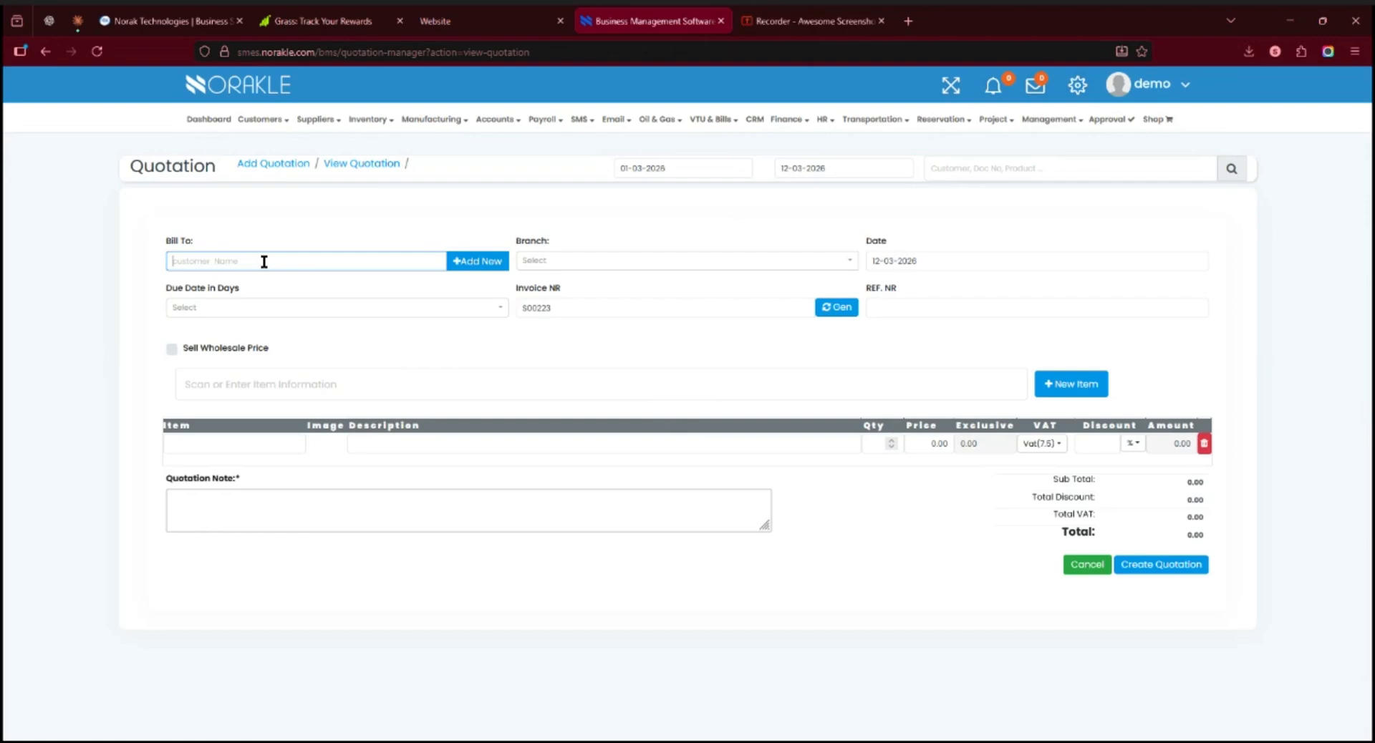
{"action": "type", "text": "S"}
{"action": "scroll", "coordinate": [279, 451], "scroll_direction": "down", "scroll_amount": 3}
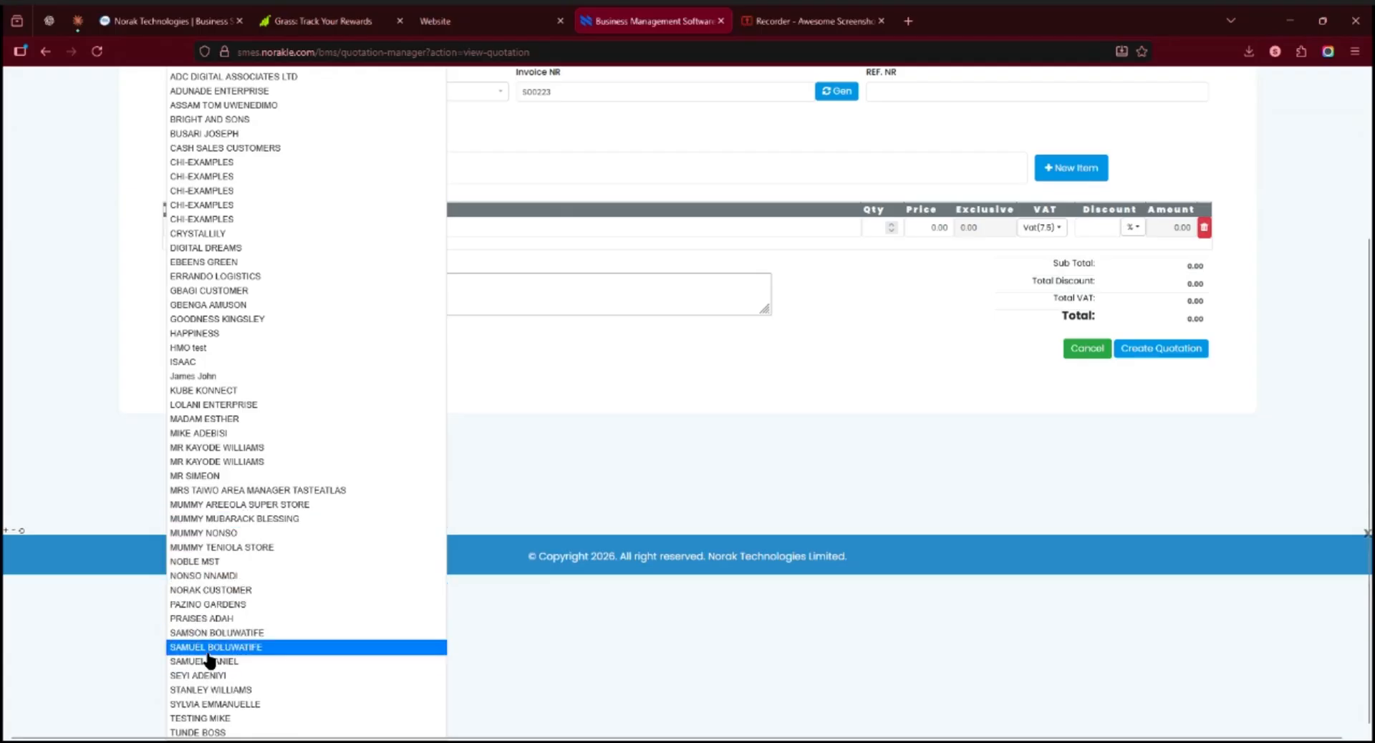
{"action": "left_click", "coordinate": [210, 649]}
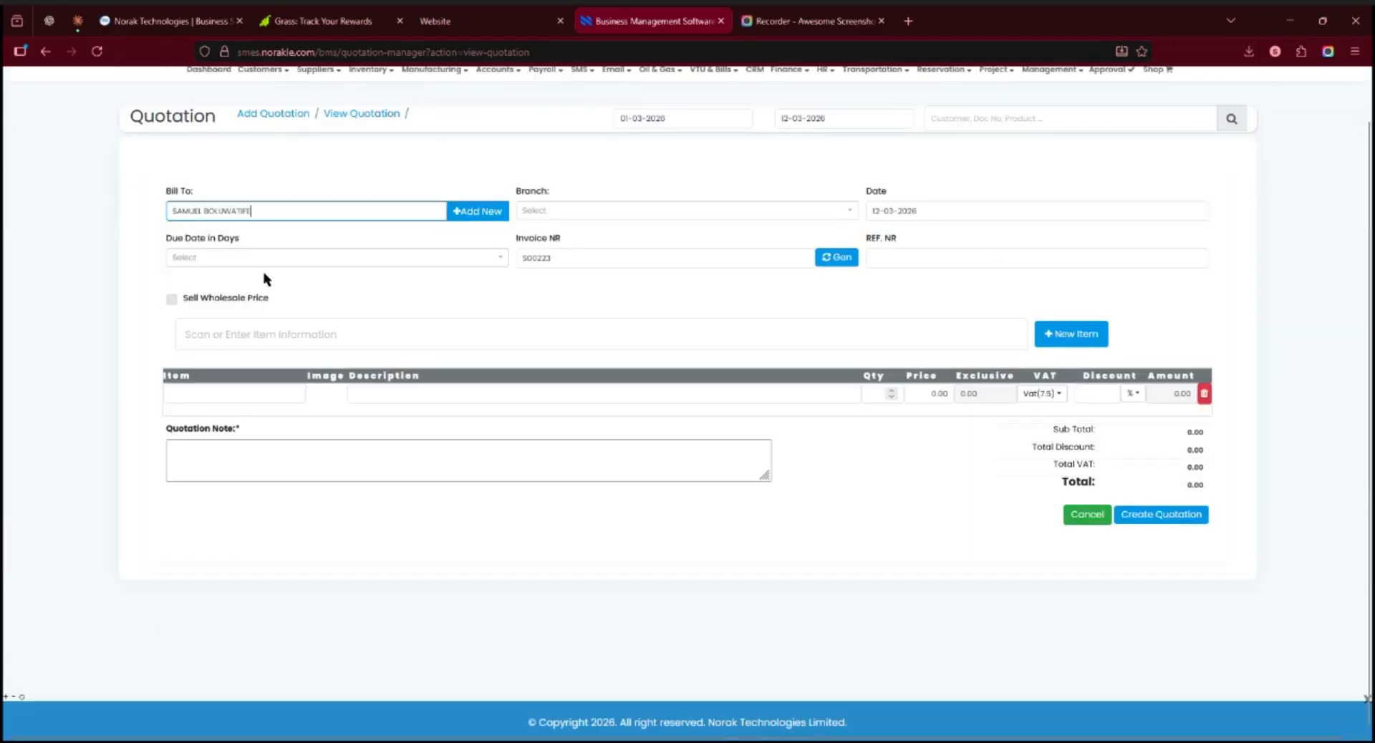
Set the quotation's due date to 15 days and branch to GROUP OF COMPANIES, and enter the reference number
{"action": "left_click", "coordinate": [485, 259]}
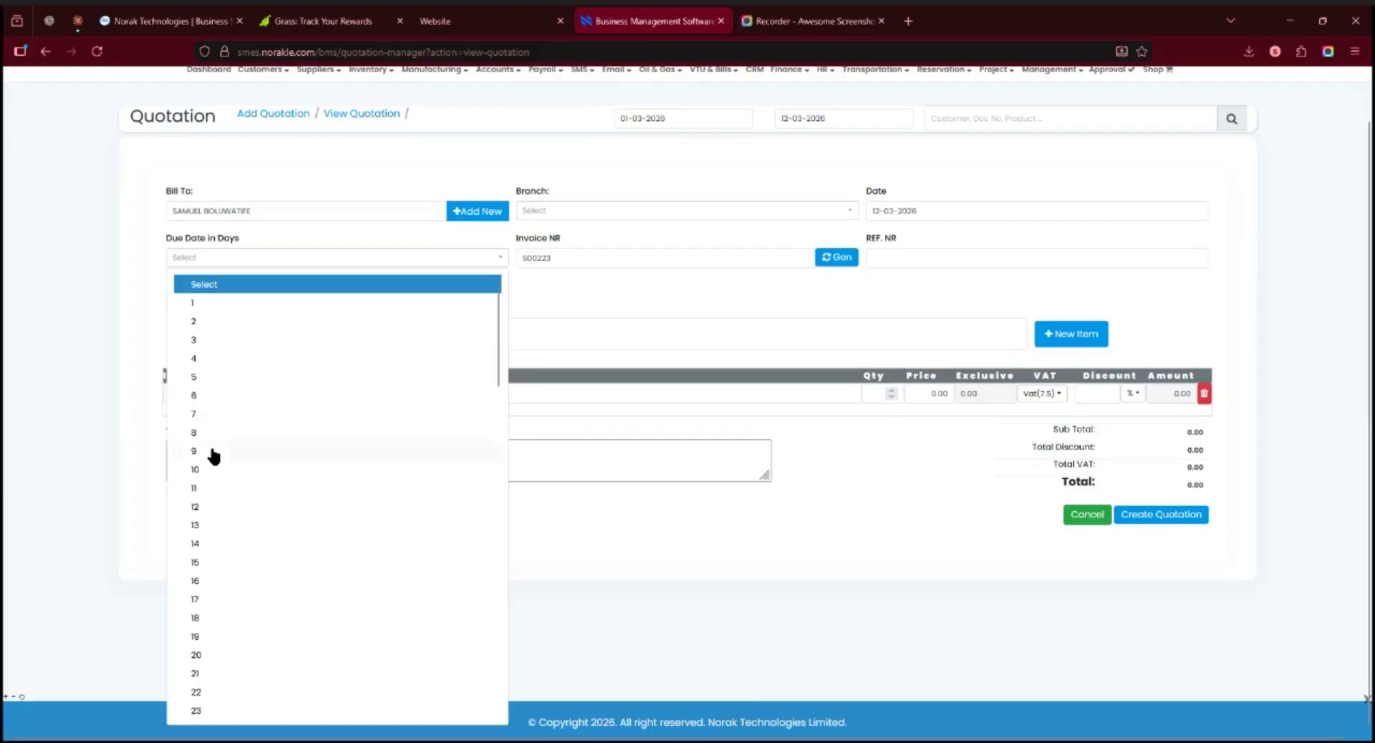
{"action": "left_click", "coordinate": [197, 563]}
{"action": "left_click", "coordinate": [756, 210]}
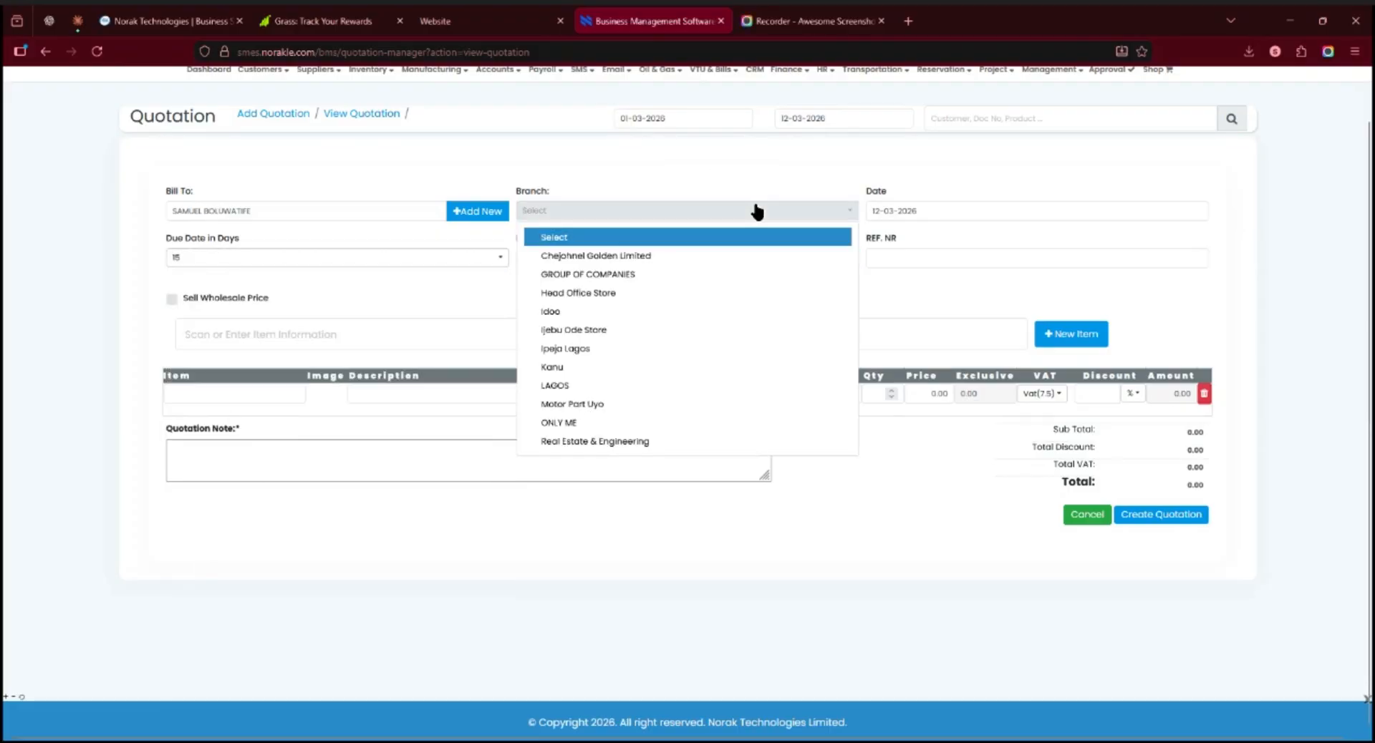
{"action": "left_click", "coordinate": [588, 274]}
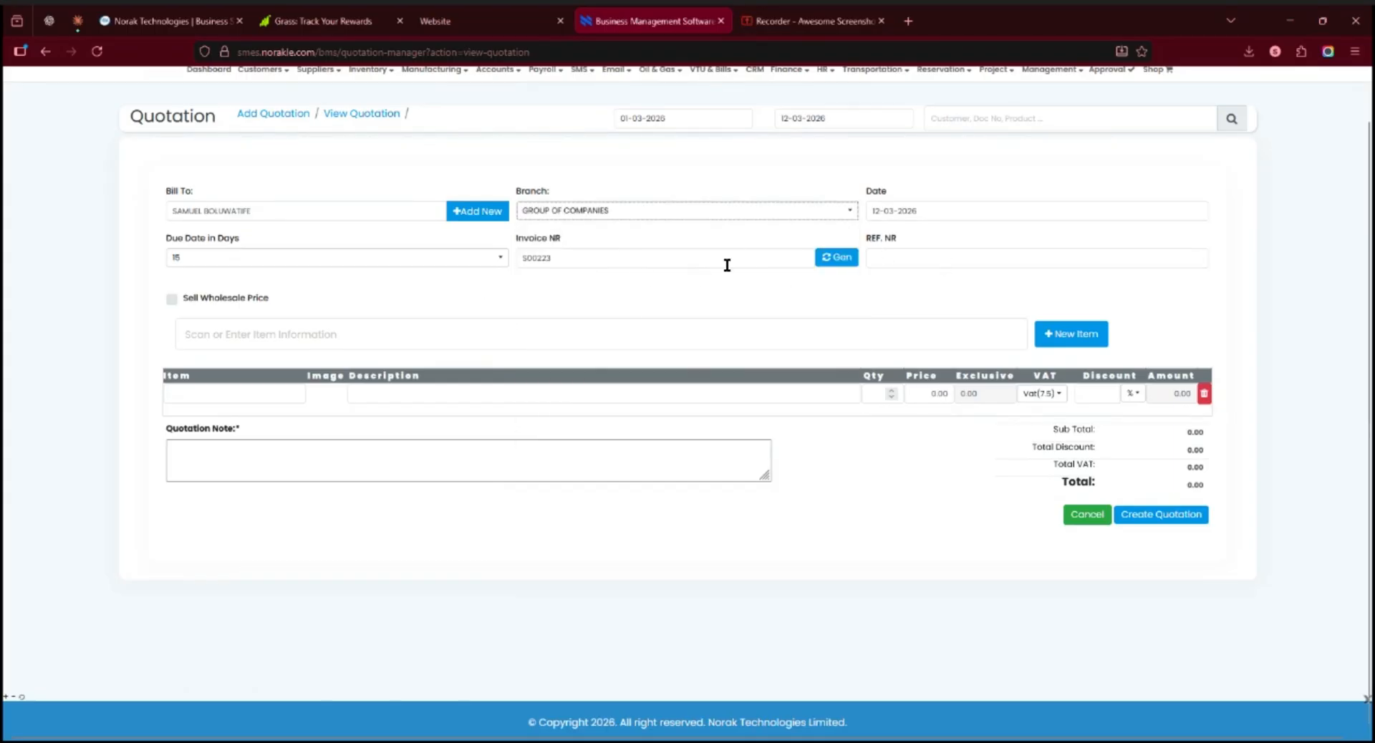
{"action": "left_click", "coordinate": [934, 260]}
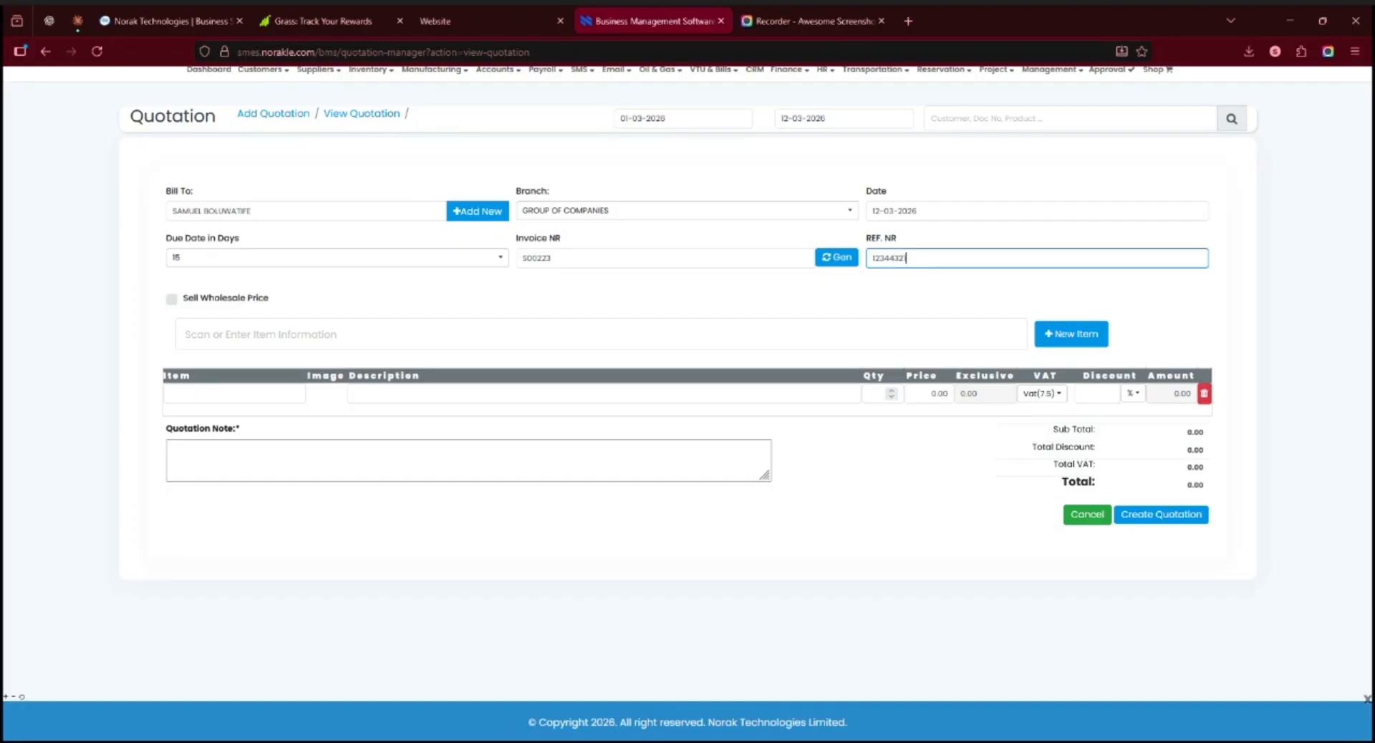
{"action": "left_click", "coordinate": [172, 299]}
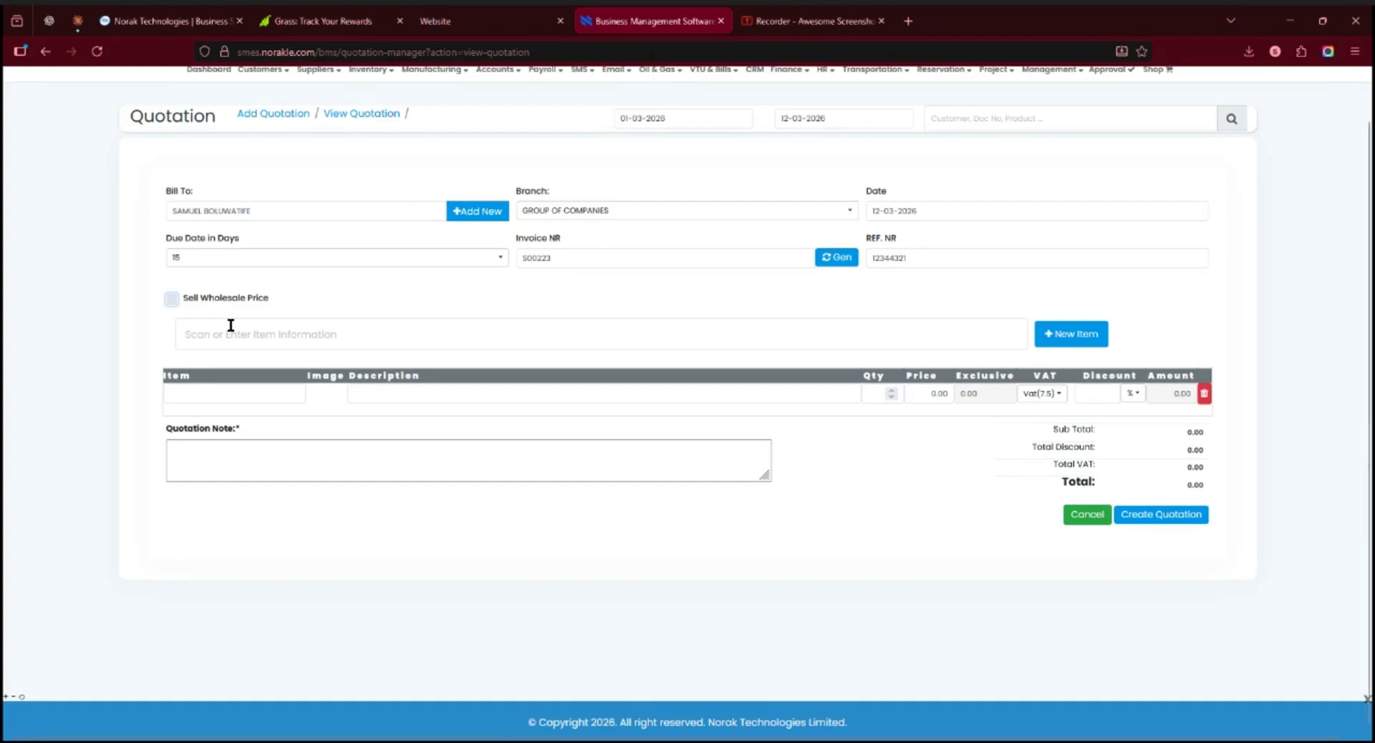
Add the item 33 Lager Beer - 00668 to the quotation with a quantity of 2
{"action": "left_click", "coordinate": [373, 339]}
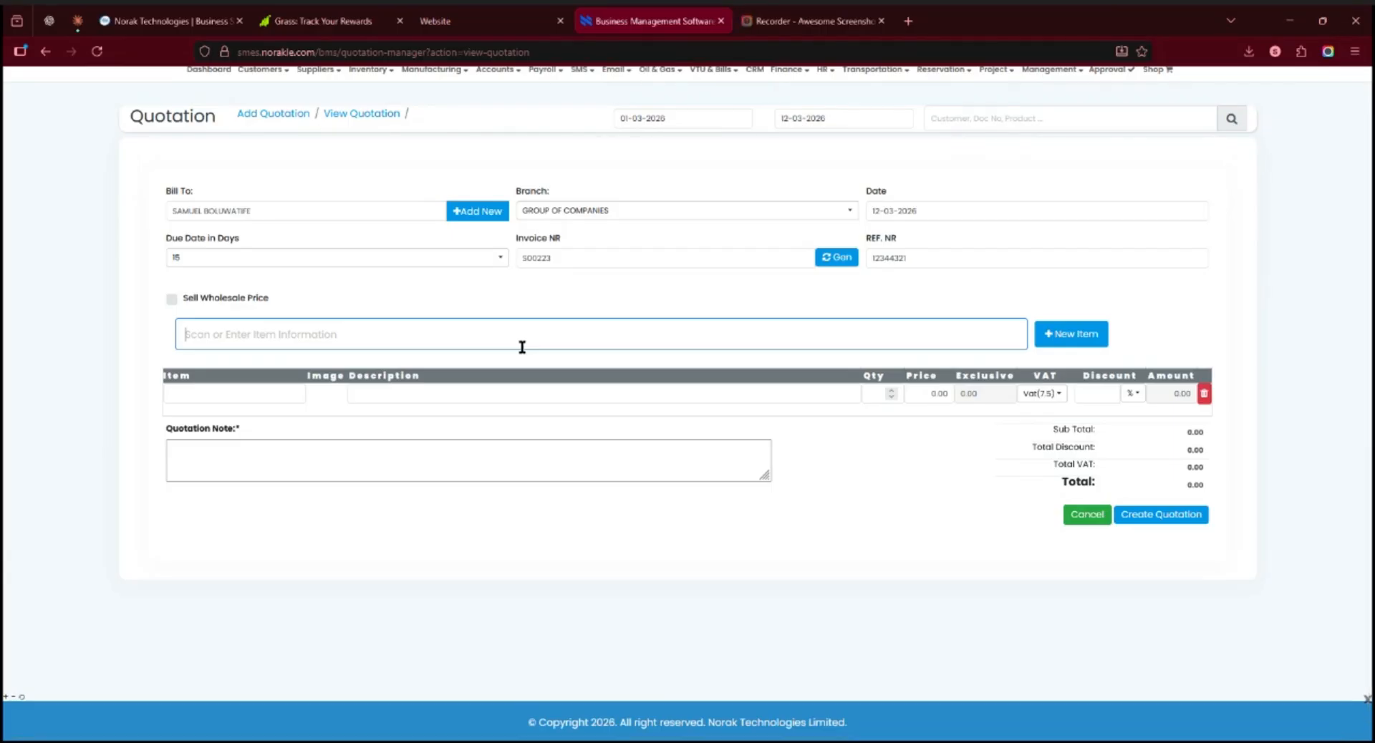
{"action": "left_click", "coordinate": [298, 360]}
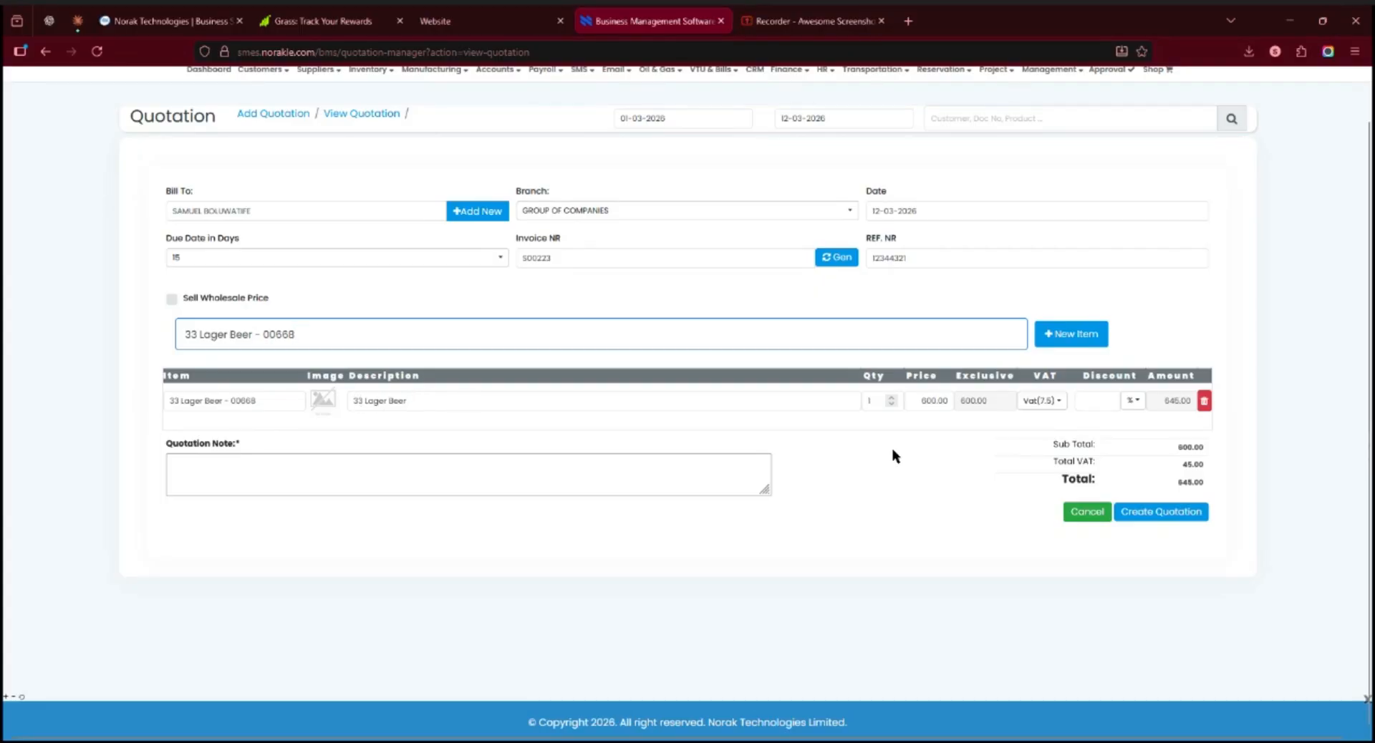
{"action": "left_click", "coordinate": [895, 399]}
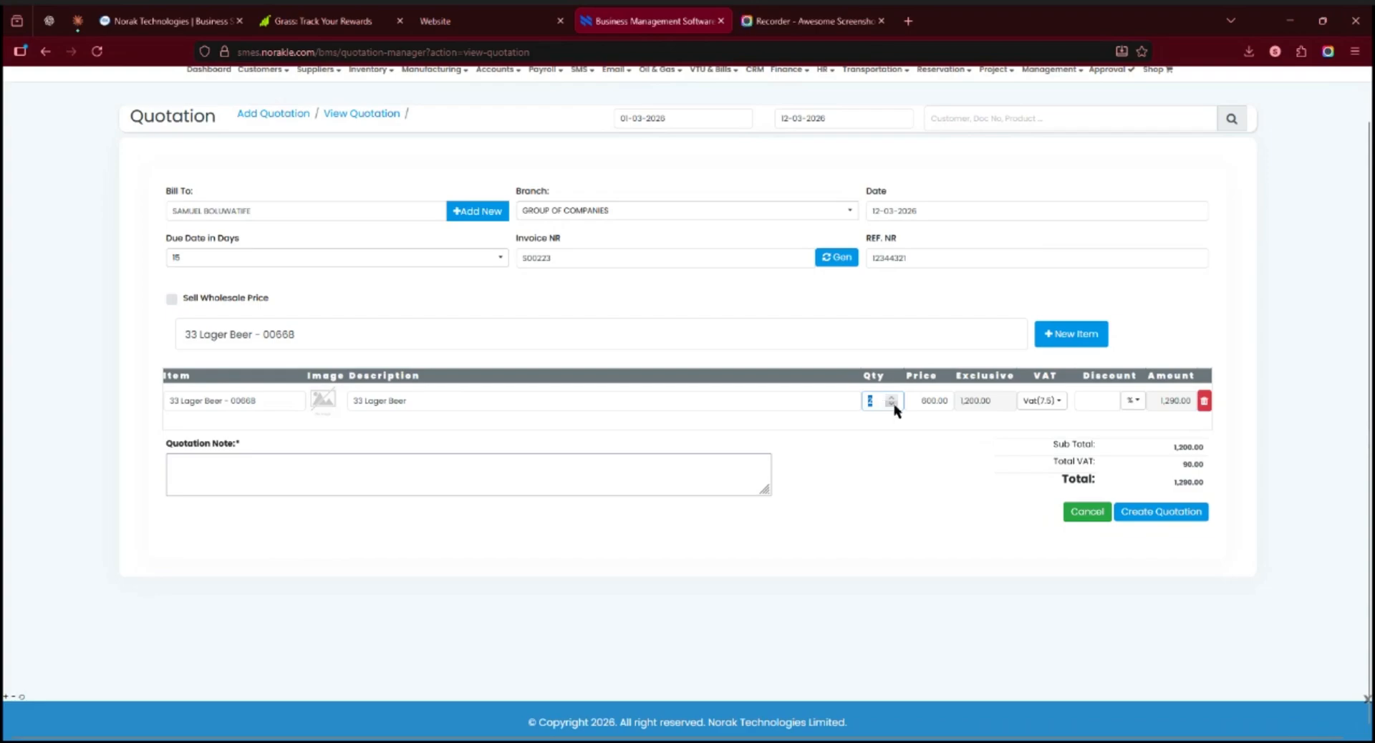
{"action": "left_click", "coordinate": [897, 405]}
{"action": "left_click", "coordinate": [894, 397]}
Try Zero Rate(0) as the 33 Lager Beer line's VAT and return it to Vat(7.5)
{"action": "left_click", "coordinate": [1058, 403]}
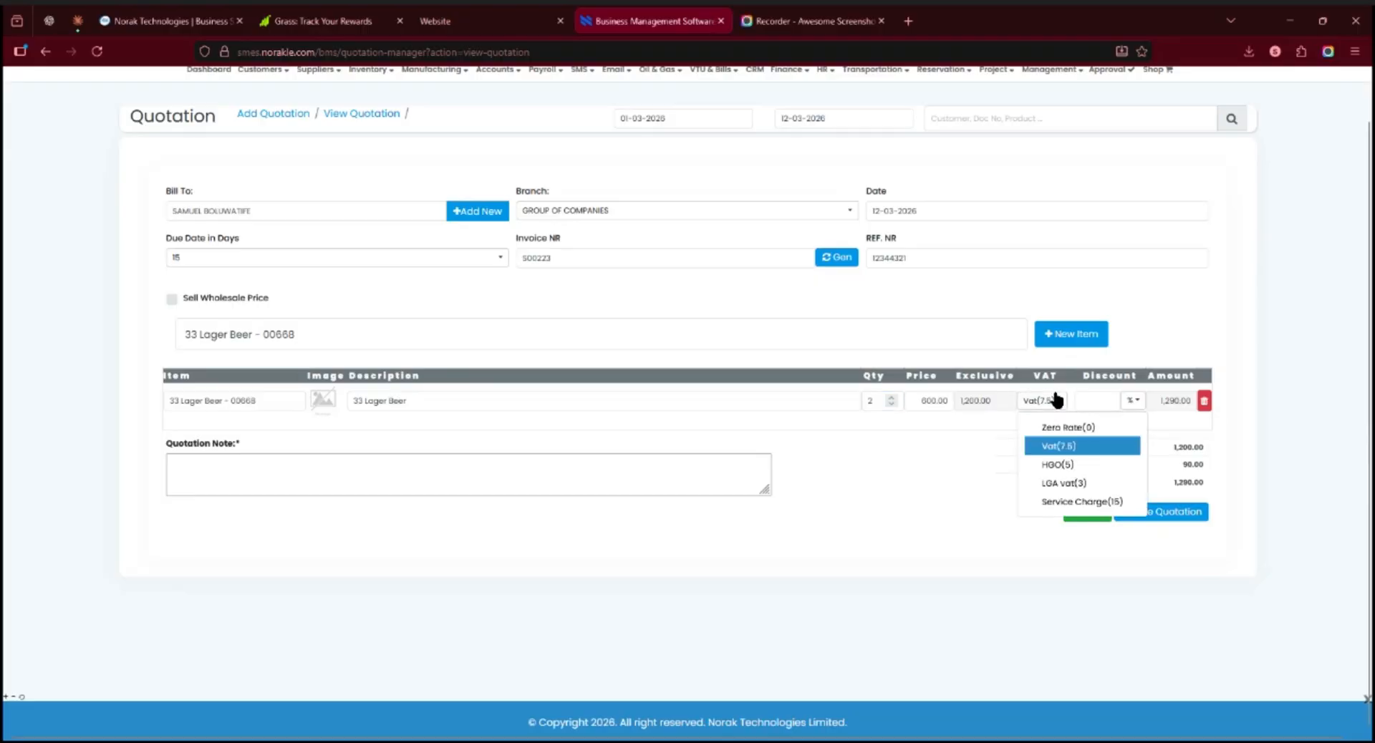
{"action": "left_click", "coordinate": [1051, 427]}
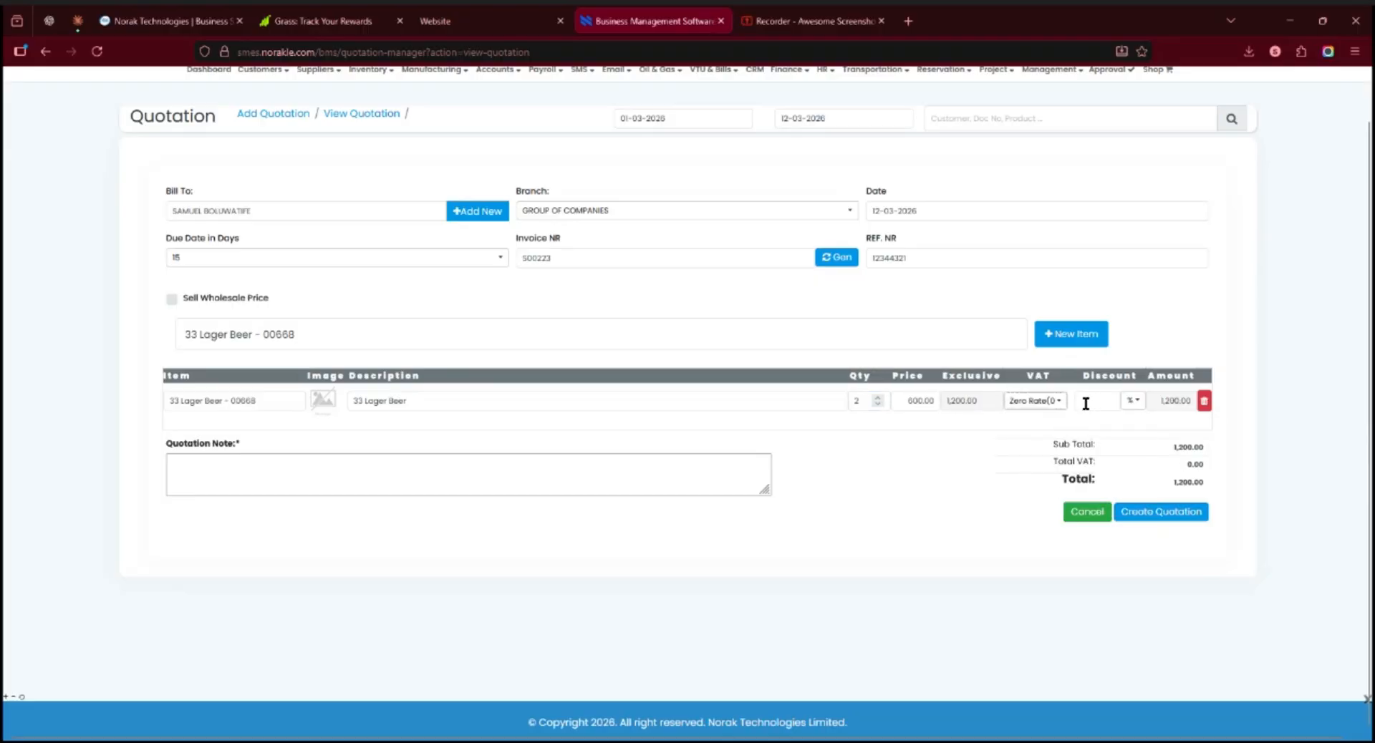
{"action": "left_click", "coordinate": [1058, 405]}
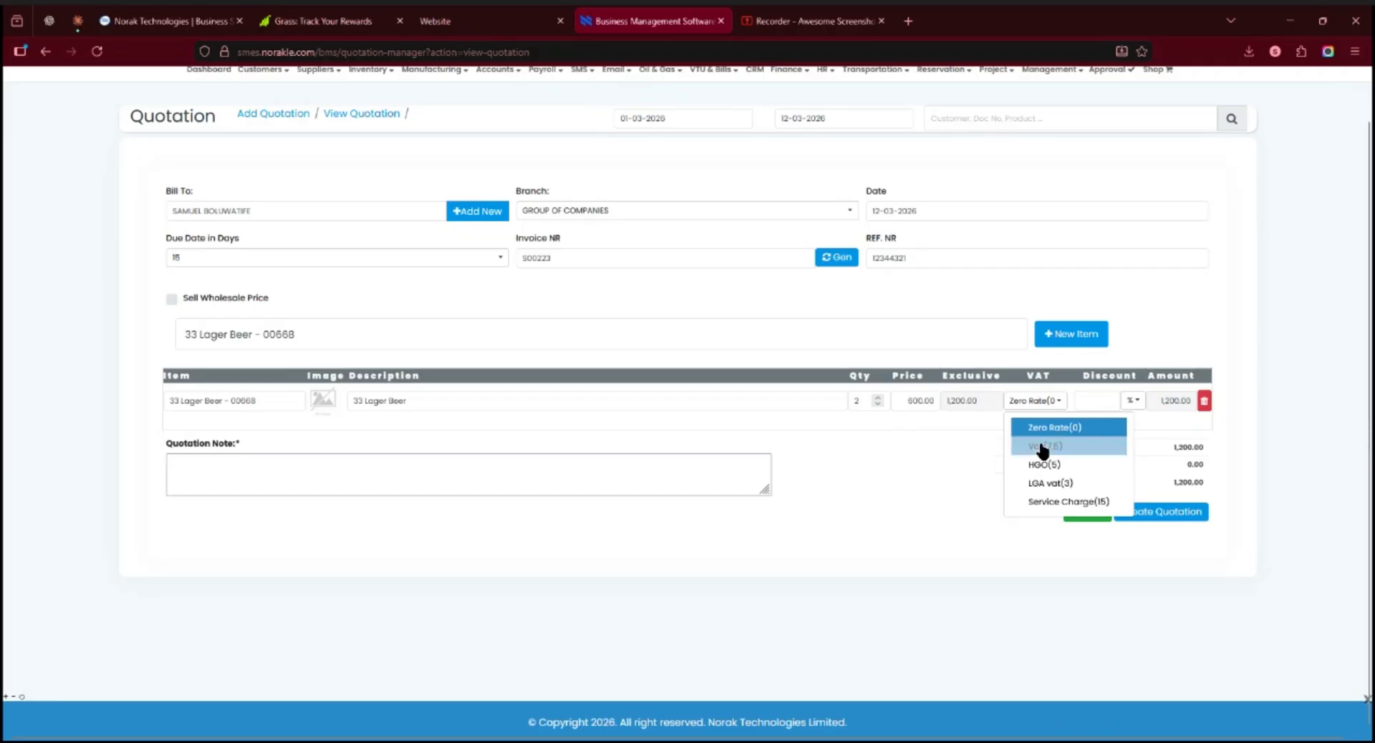
{"action": "left_click", "coordinate": [1043, 447]}
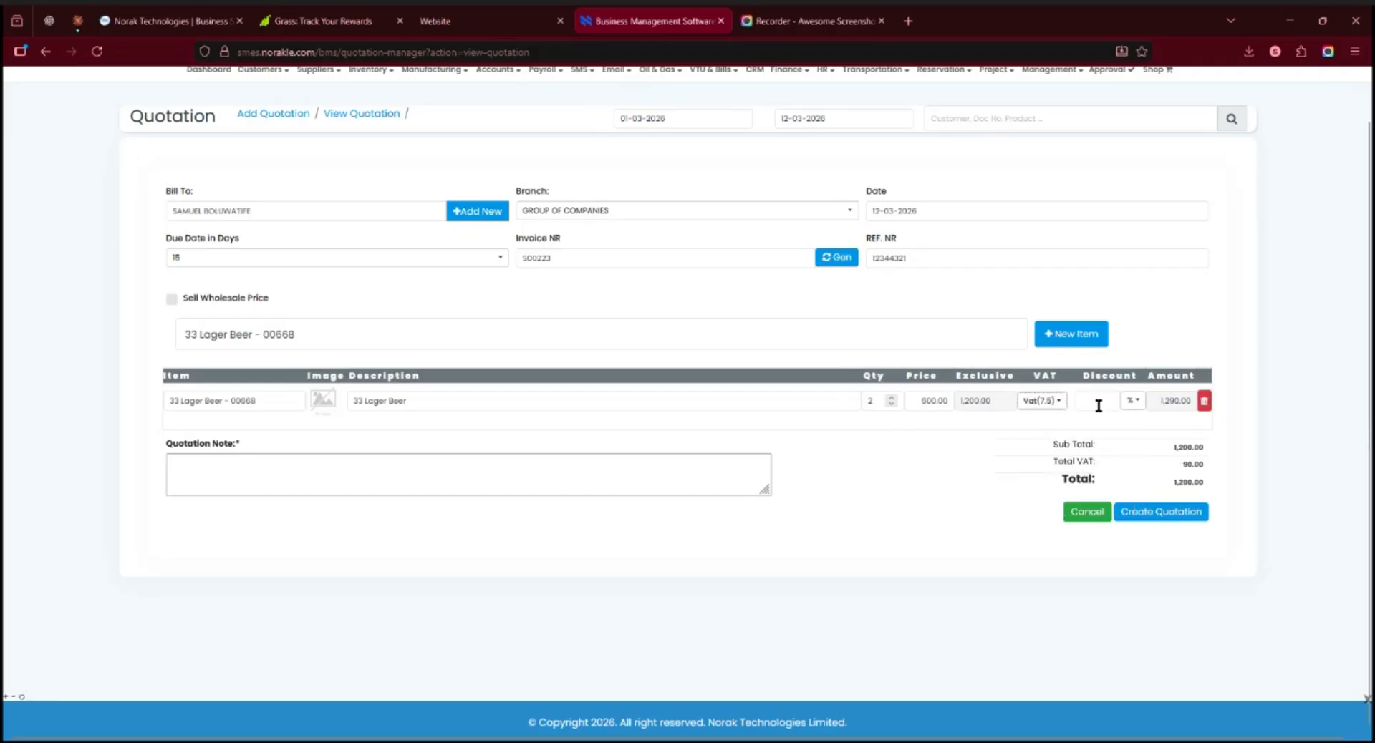
Apply a 10% discount to the 33 Lager Beer line, keeping percent as the discount type
{"action": "left_click", "coordinate": [1105, 406]}
{"action": "left_click", "coordinate": [1134, 406]}
{"action": "left_click", "coordinate": [1154, 446]}
{"action": "left_click", "coordinate": [1135, 406]}
{"action": "left_click", "coordinate": [1129, 427]}
{"action": "left_click", "coordinate": [1099, 401]}
{"action": "type", "text": "10"}
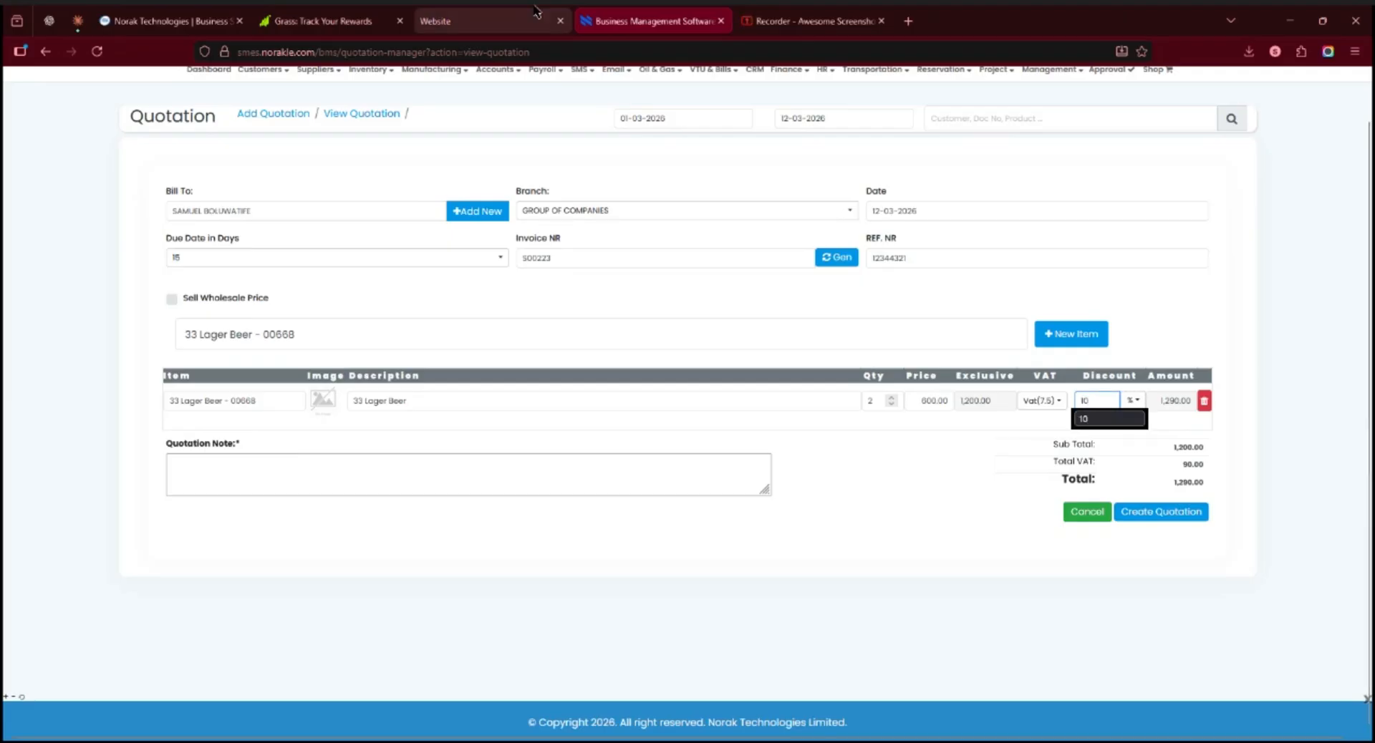
{"action": "left_click", "coordinate": [919, 452]}
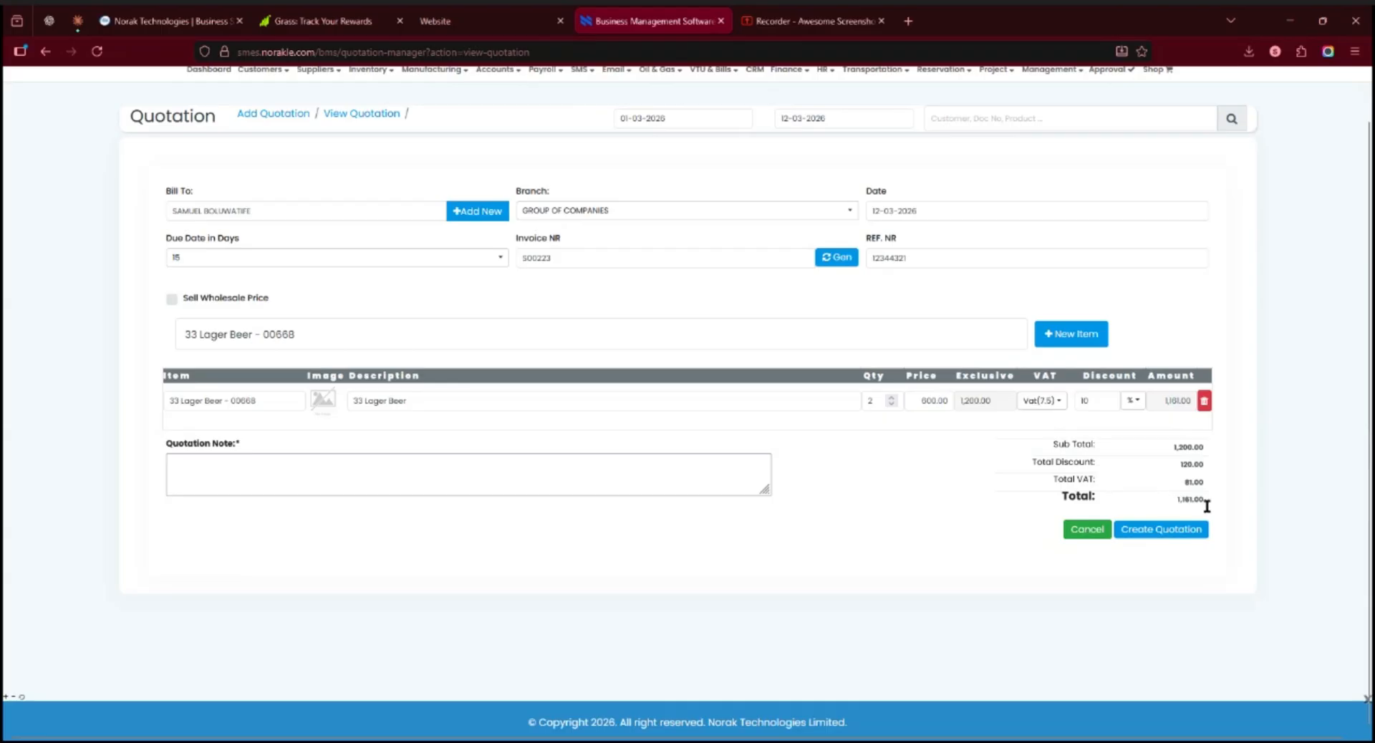
Enter "Thank You" as the quotation note and create the quotation
{"action": "left_click", "coordinate": [266, 468]}
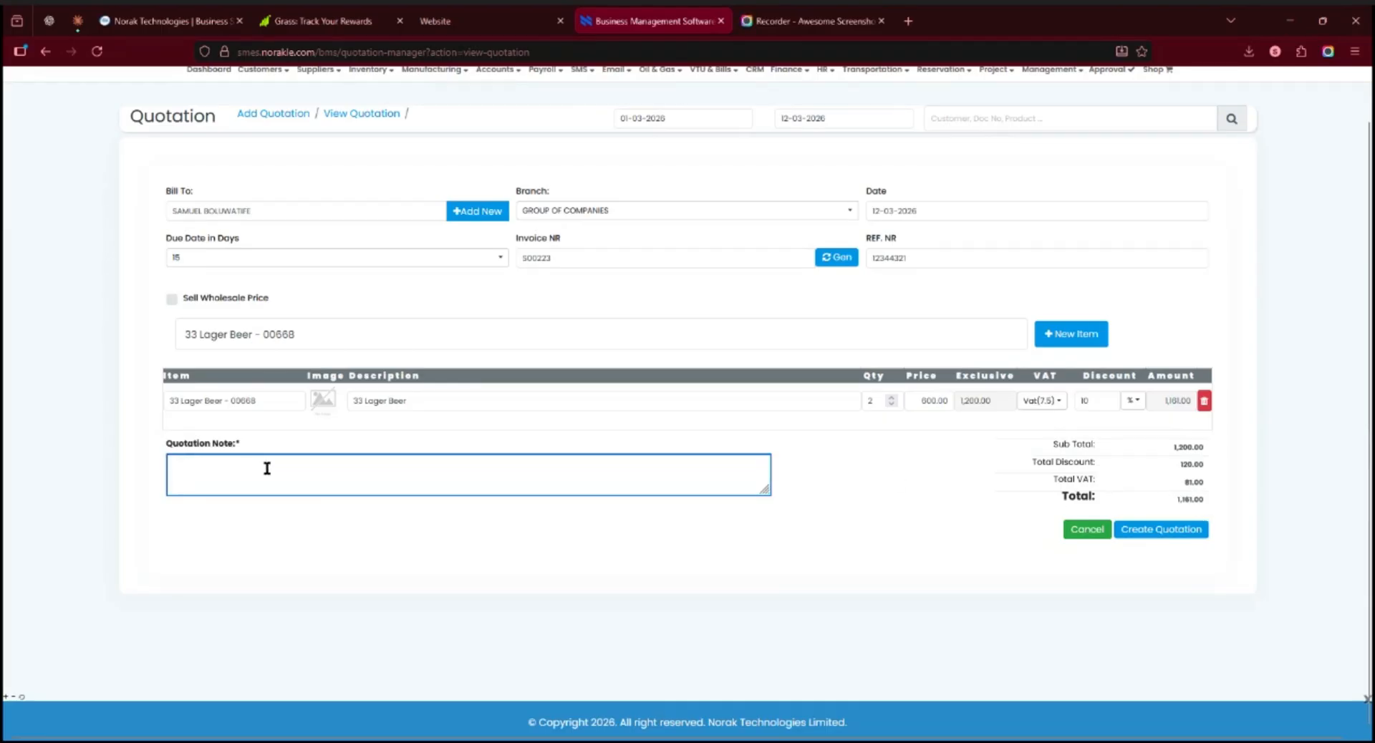
{"action": "type", "text": "Thank"}
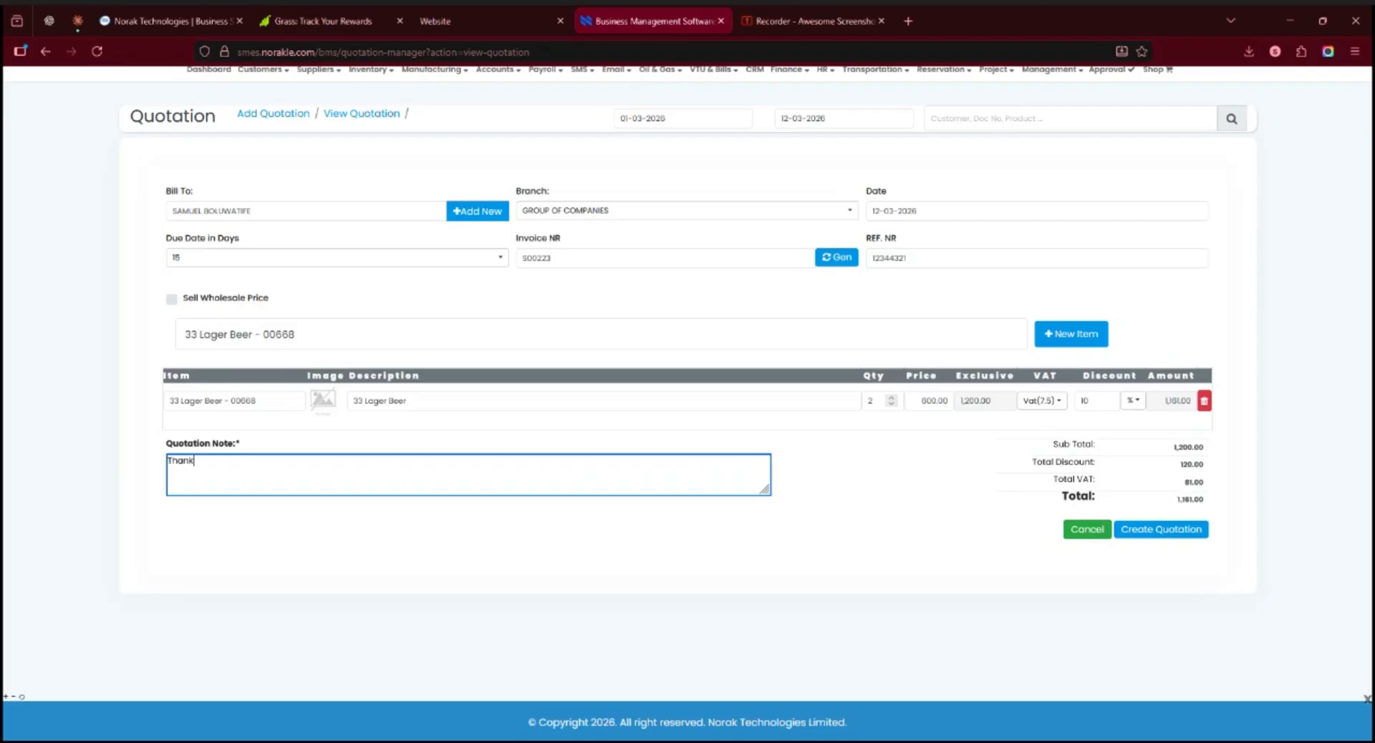
{"action": "type", "text": " You"}
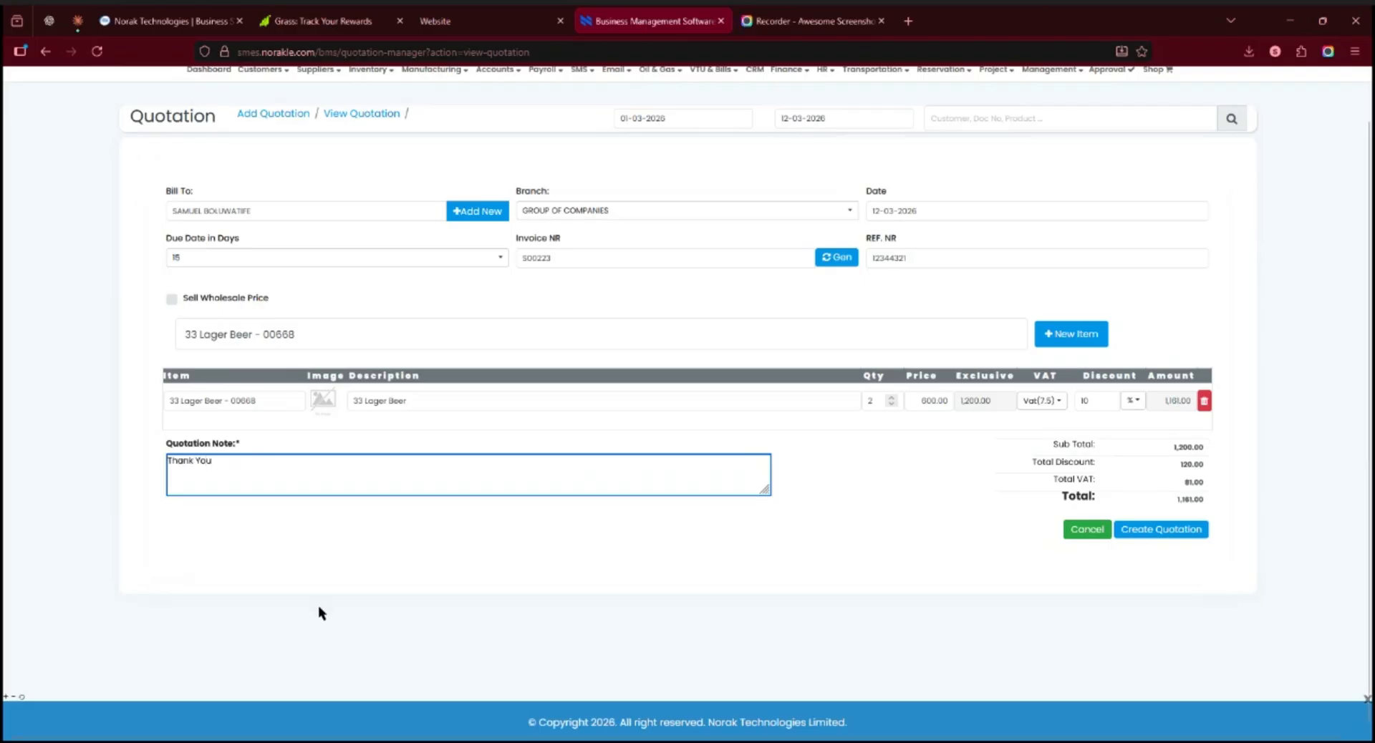
{"action": "left_click", "coordinate": [1168, 533]}
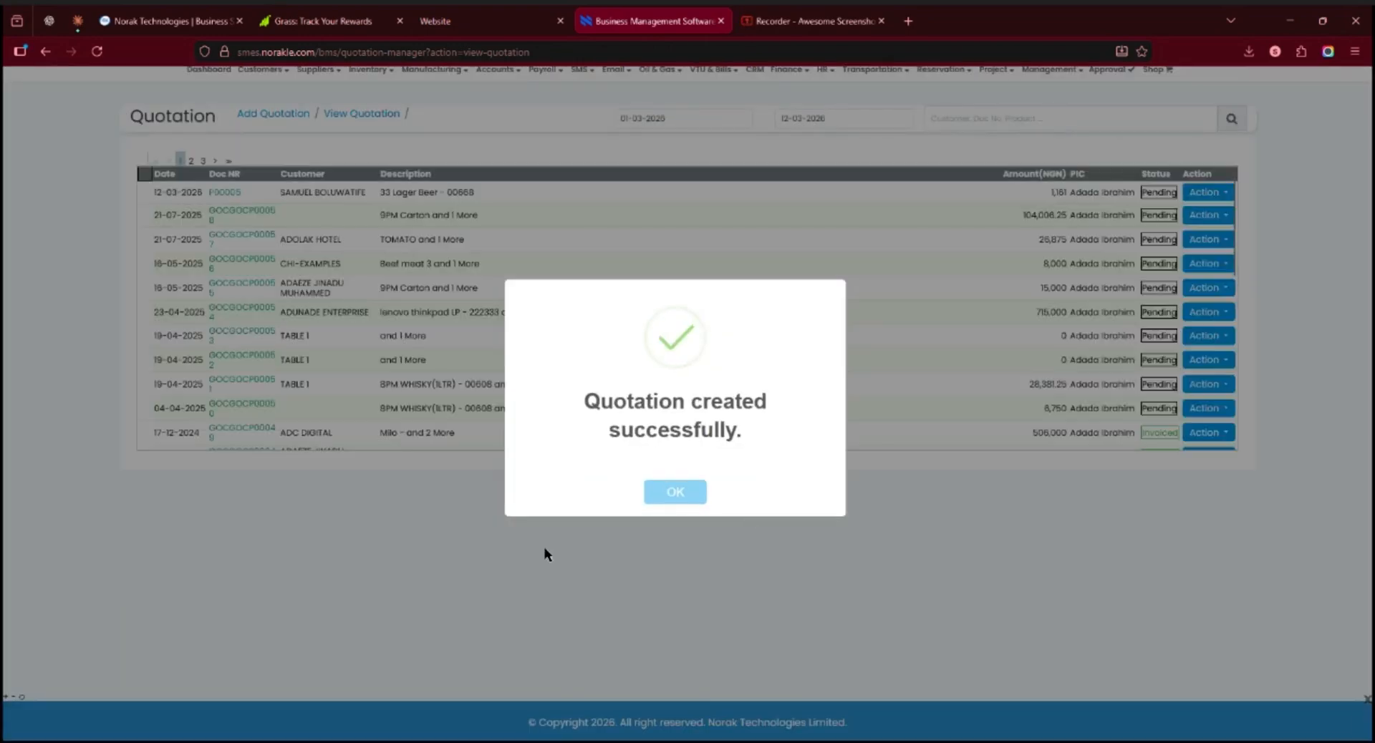
{"action": "left_click", "coordinate": [675, 493]}
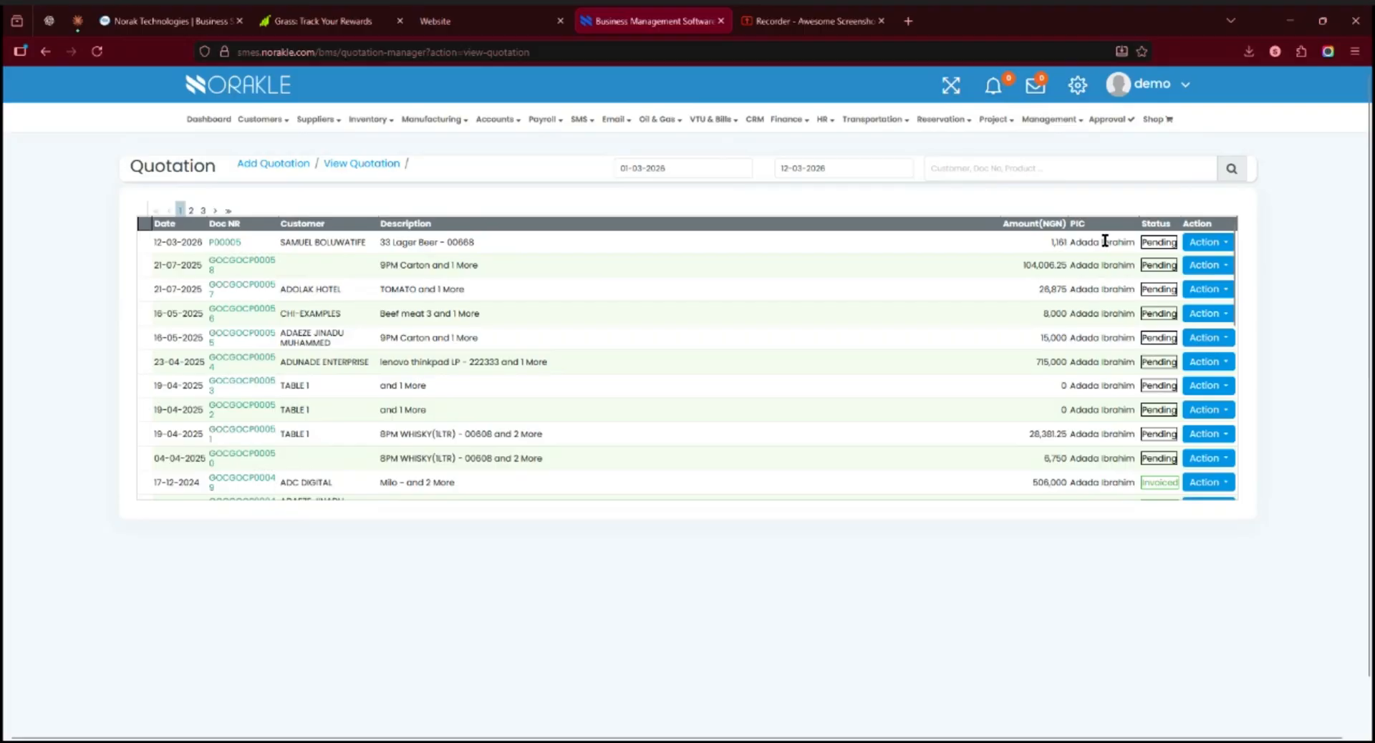
Open the 12-03-2026 quotation for 33 Lager Beer for editing and update it with its existing details
{"action": "left_click", "coordinate": [1218, 243]}
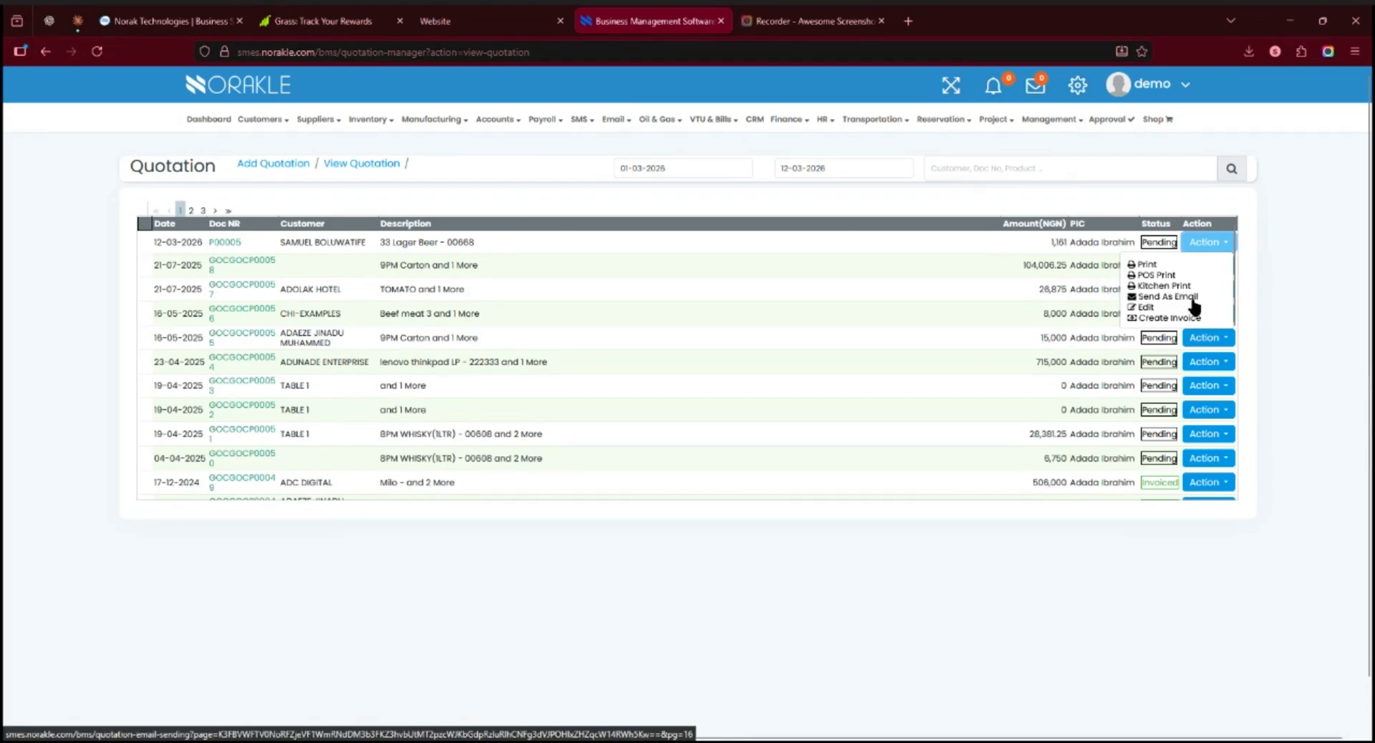
{"action": "left_click", "coordinate": [1139, 309]}
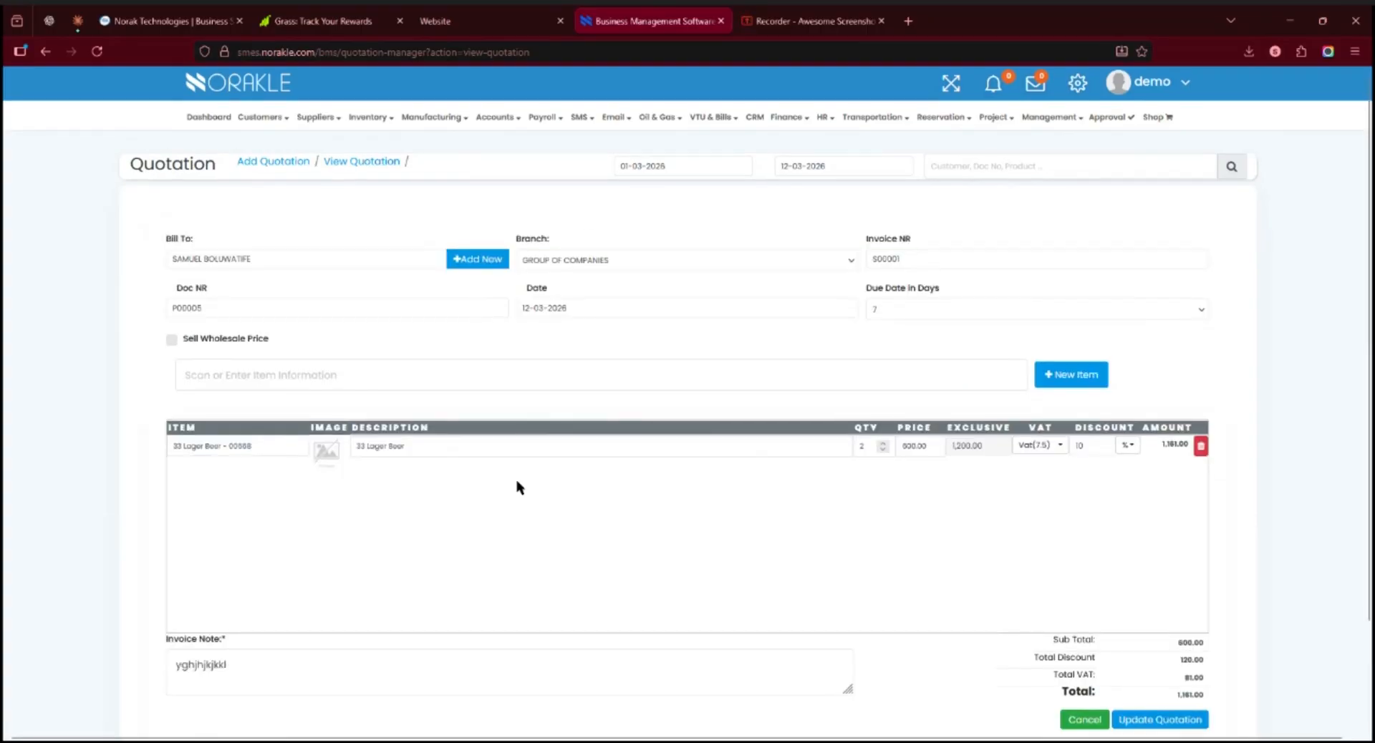
{"action": "scroll", "coordinate": [587, 462], "scroll_direction": "down", "scroll_amount": 2}
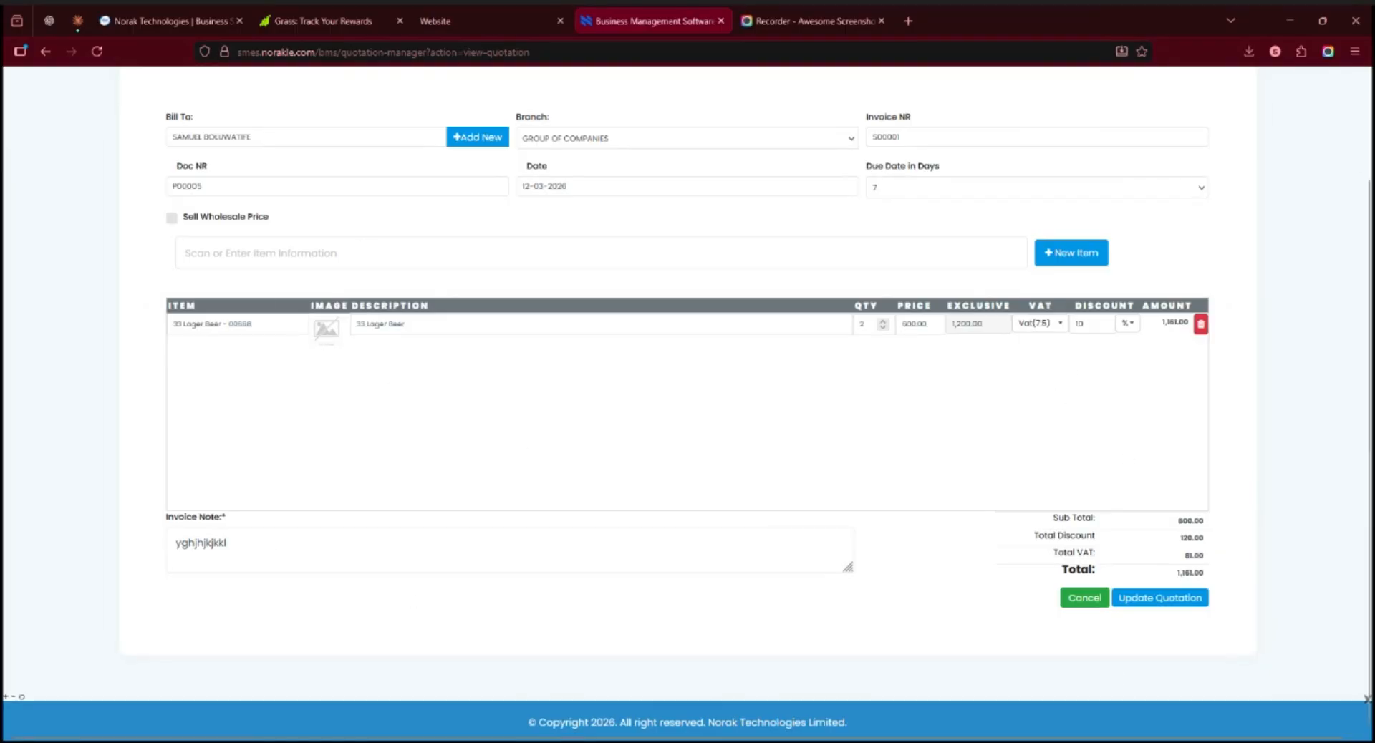
{"action": "left_click", "coordinate": [1140, 600]}
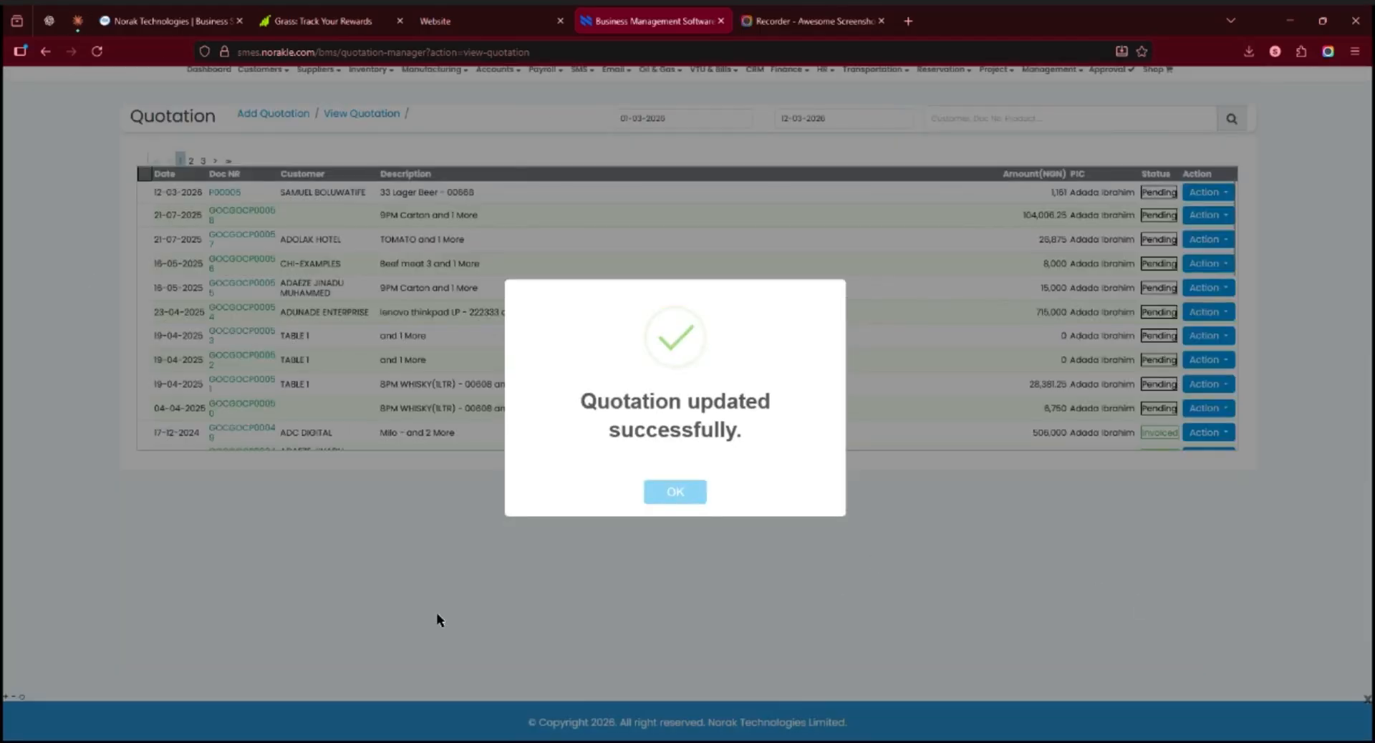
{"action": "left_click", "coordinate": [674, 490]}
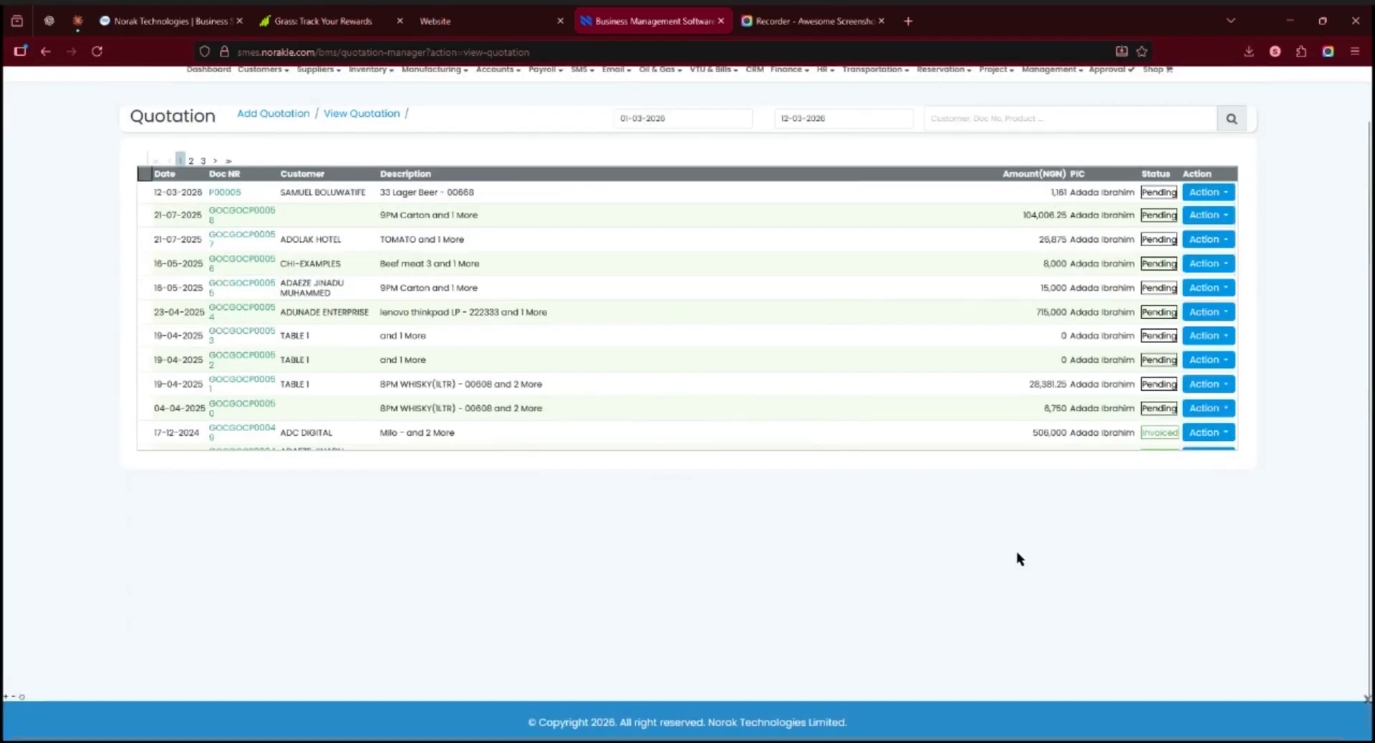